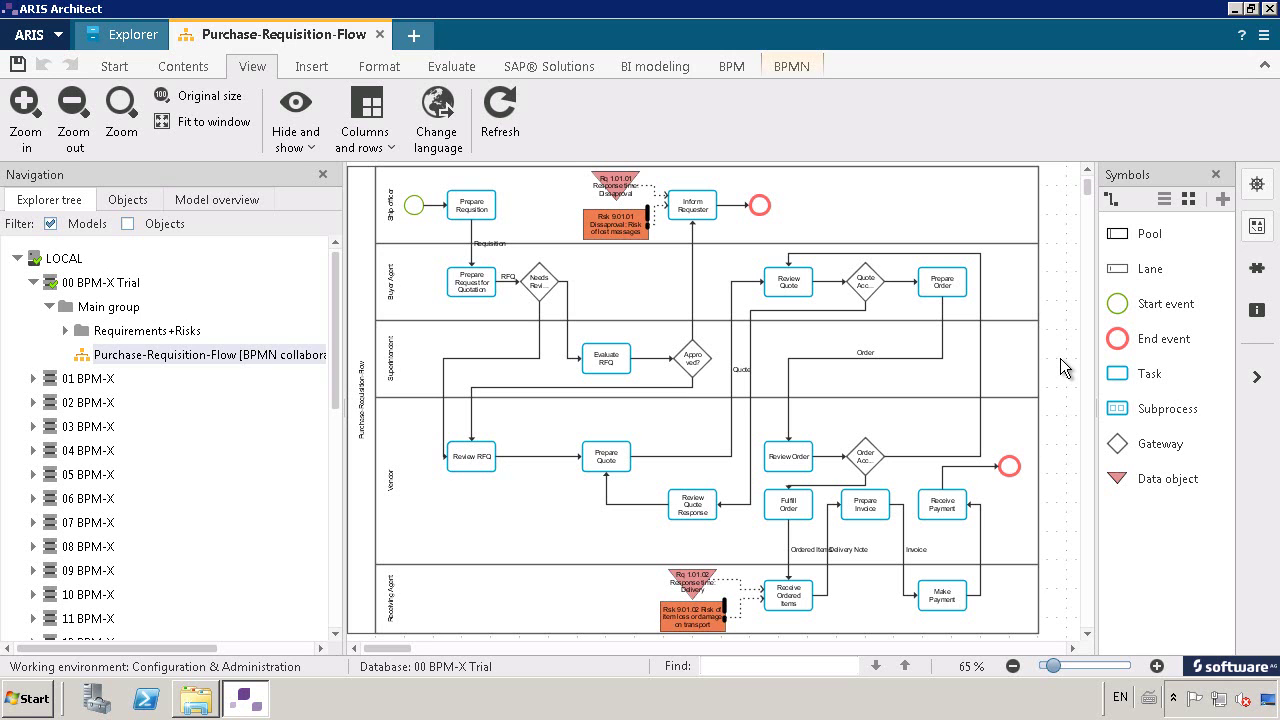
Open the attributes of the Review RFQ task and examine its name, description, example data, expected result and execution hints
right_click(481, 473)
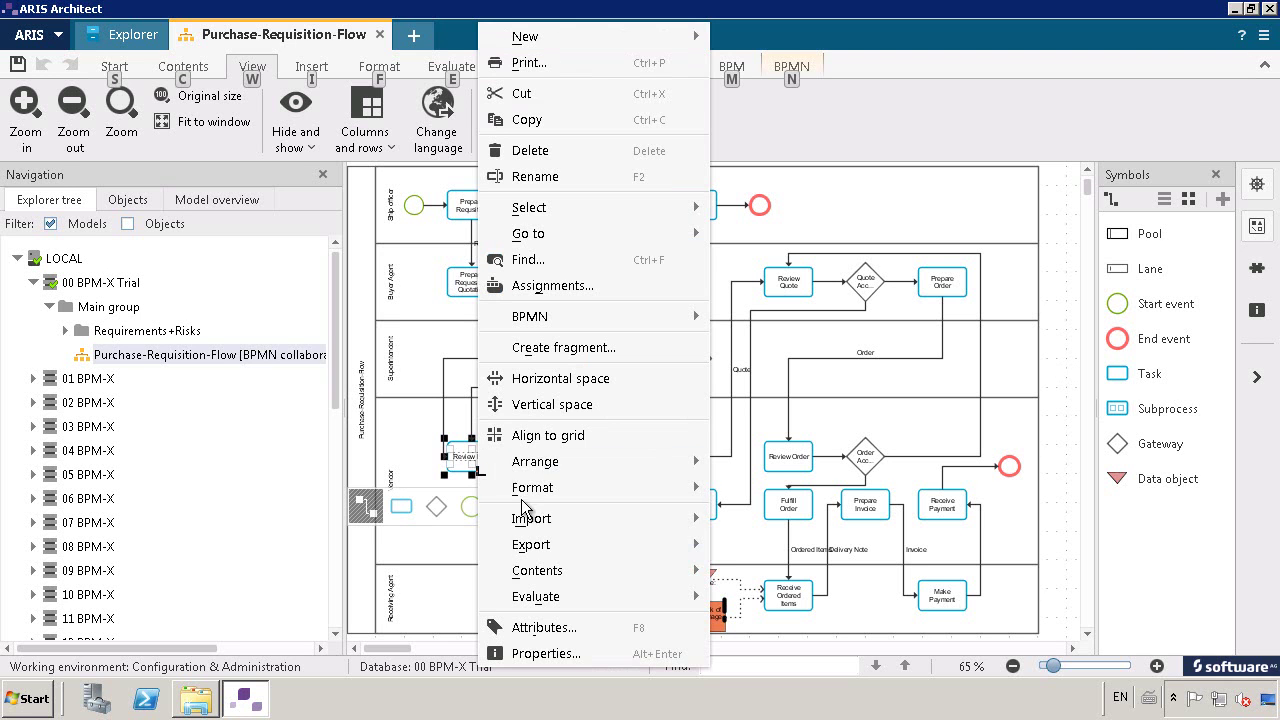
left_click(545, 627)
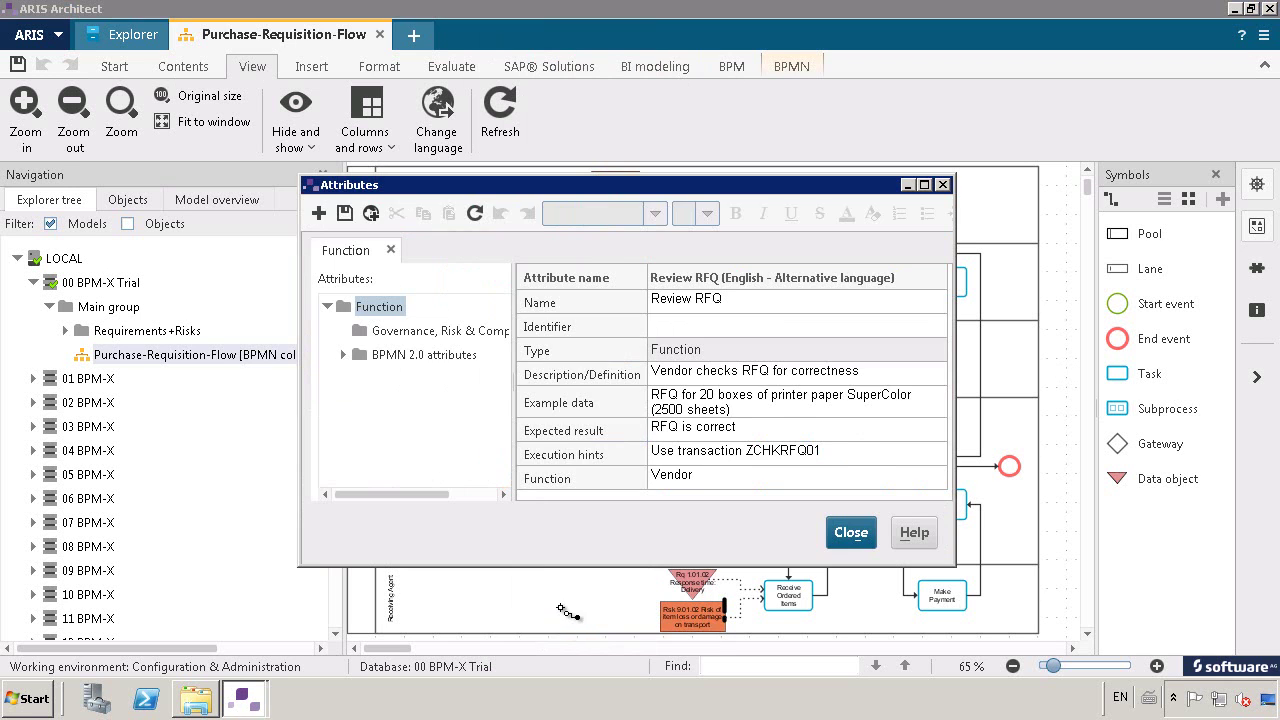
left_click(937, 303)
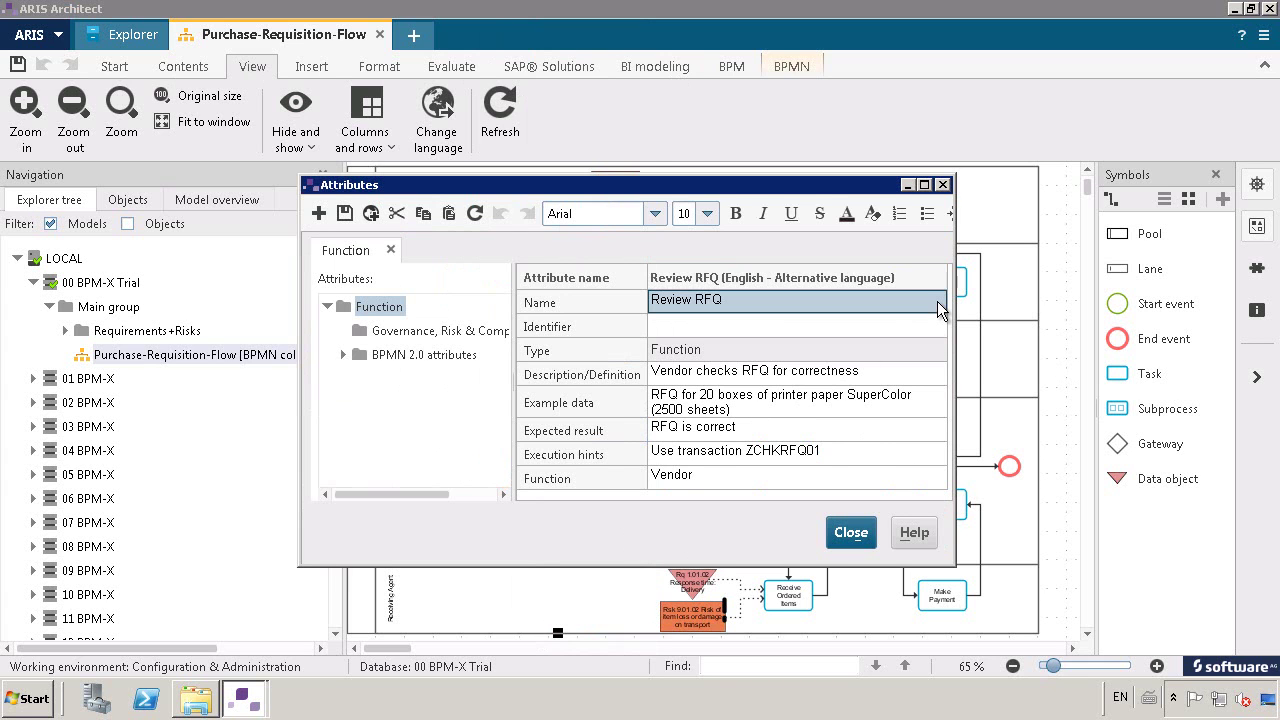
left_click(937, 380)
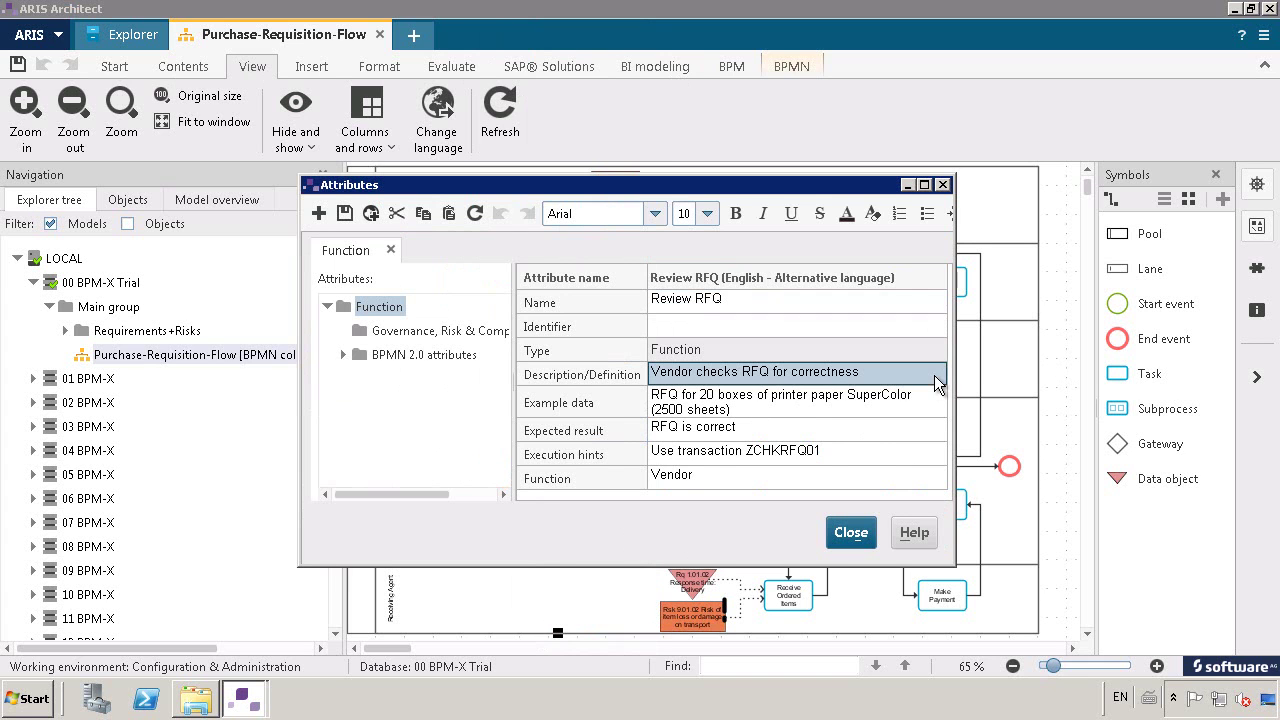
left_click(933, 403)
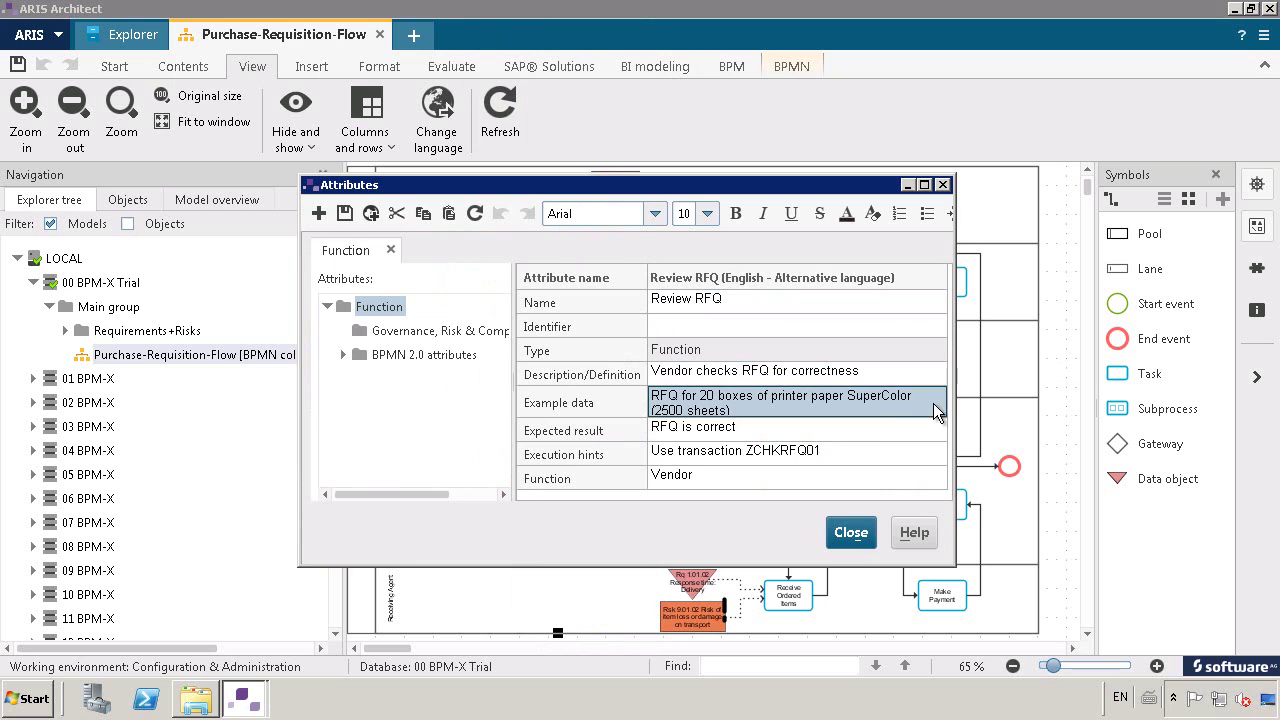
left_click(935, 438)
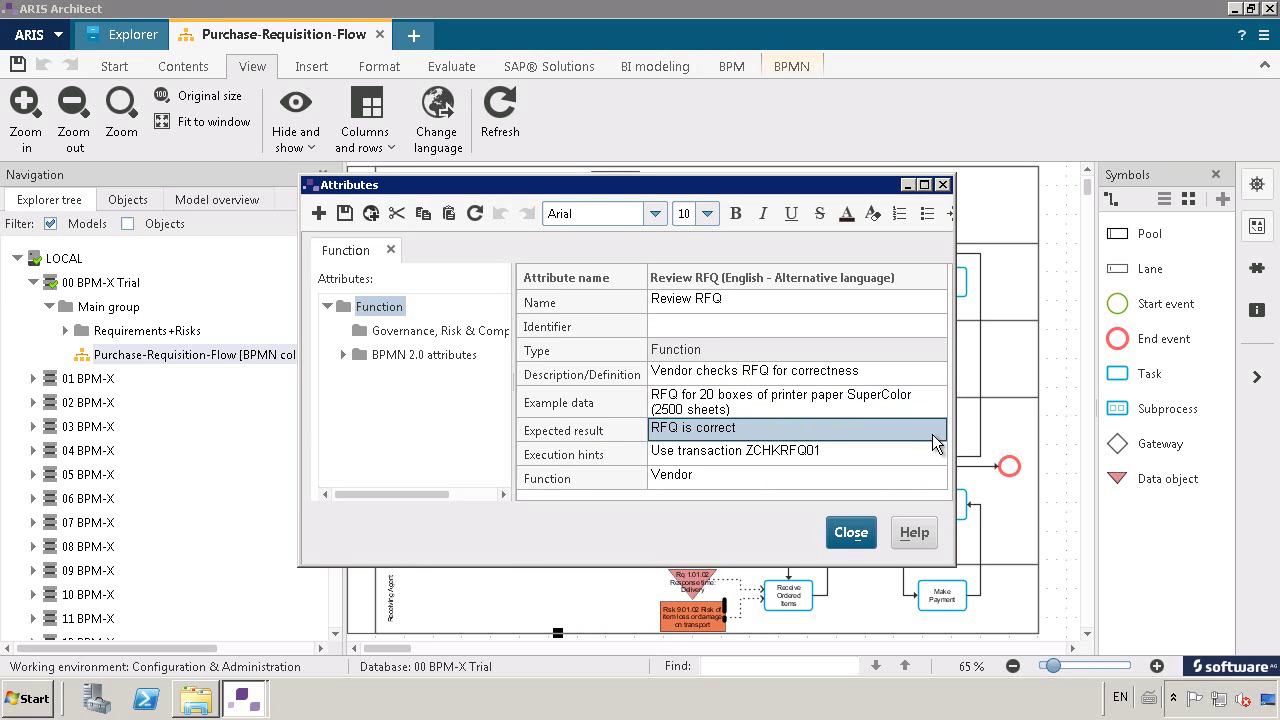
left_click(935, 458)
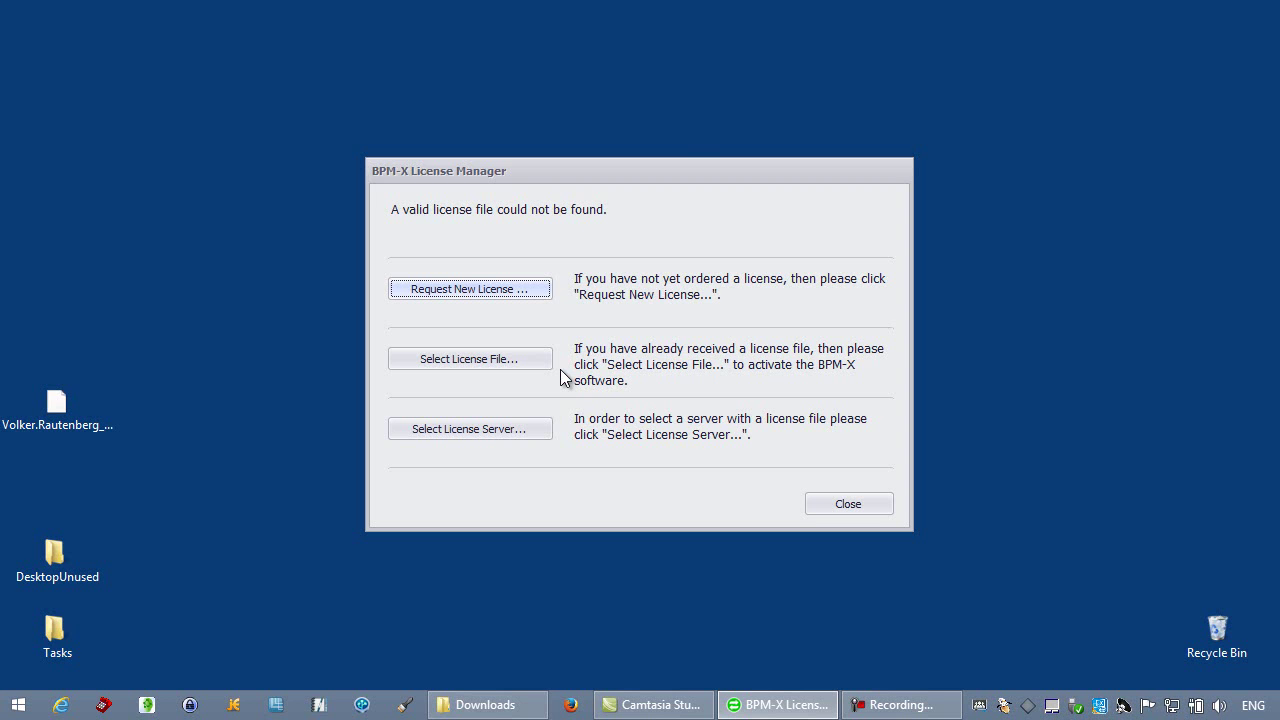
Install the BPM-X license from the license file on the desktop and continue to the converter
left_click(538, 362)
left_click_drag(1087, 338, 1089, 356)
left_click(995, 401)
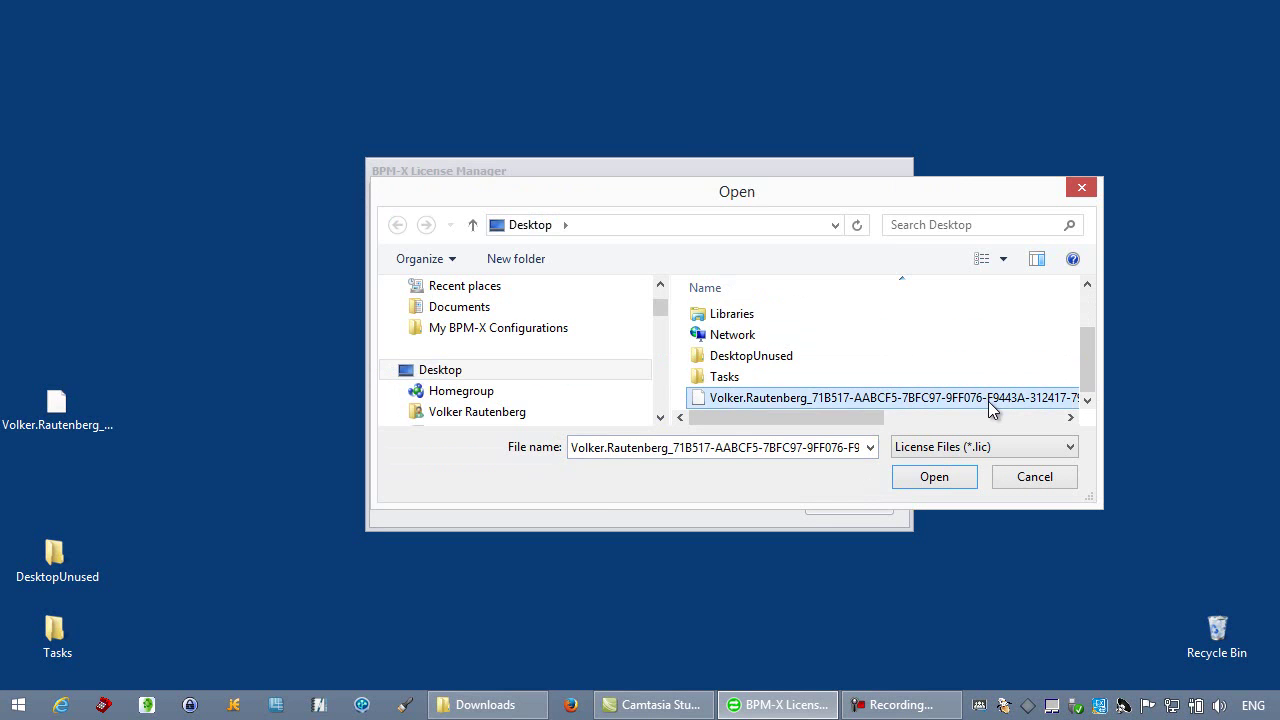
left_click(945, 470)
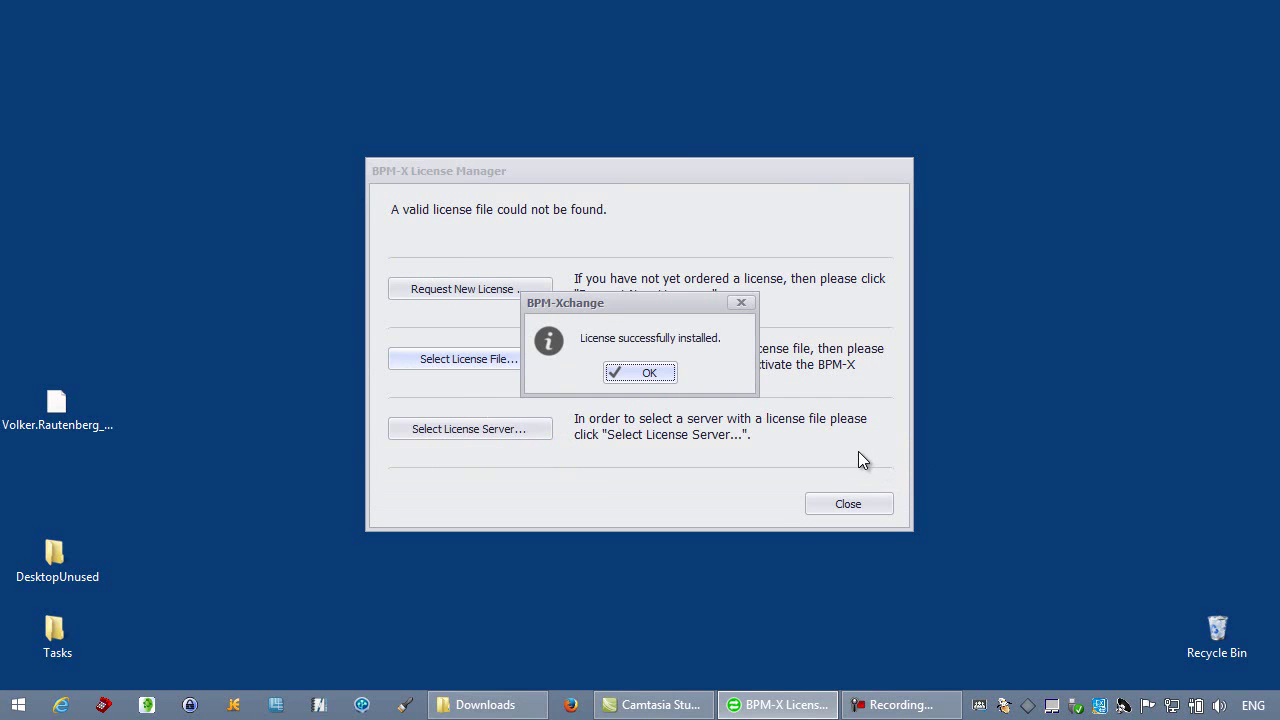
left_click(650, 372)
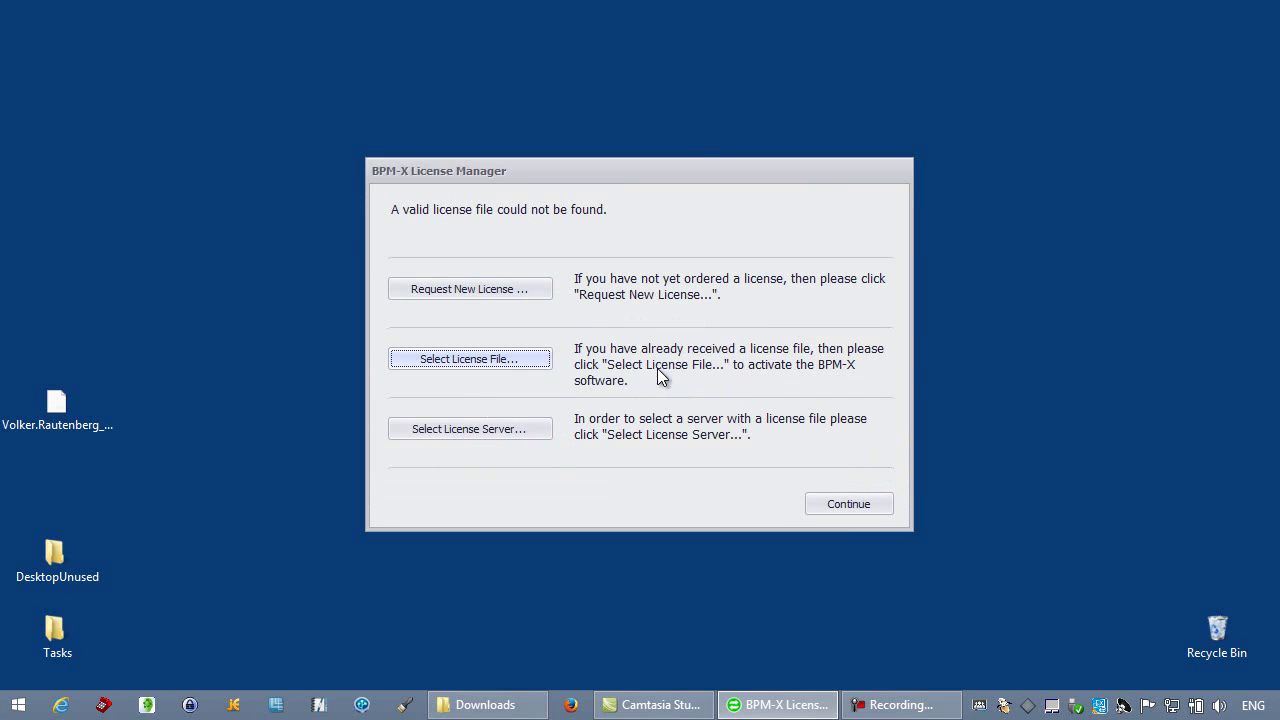
left_click(848, 504)
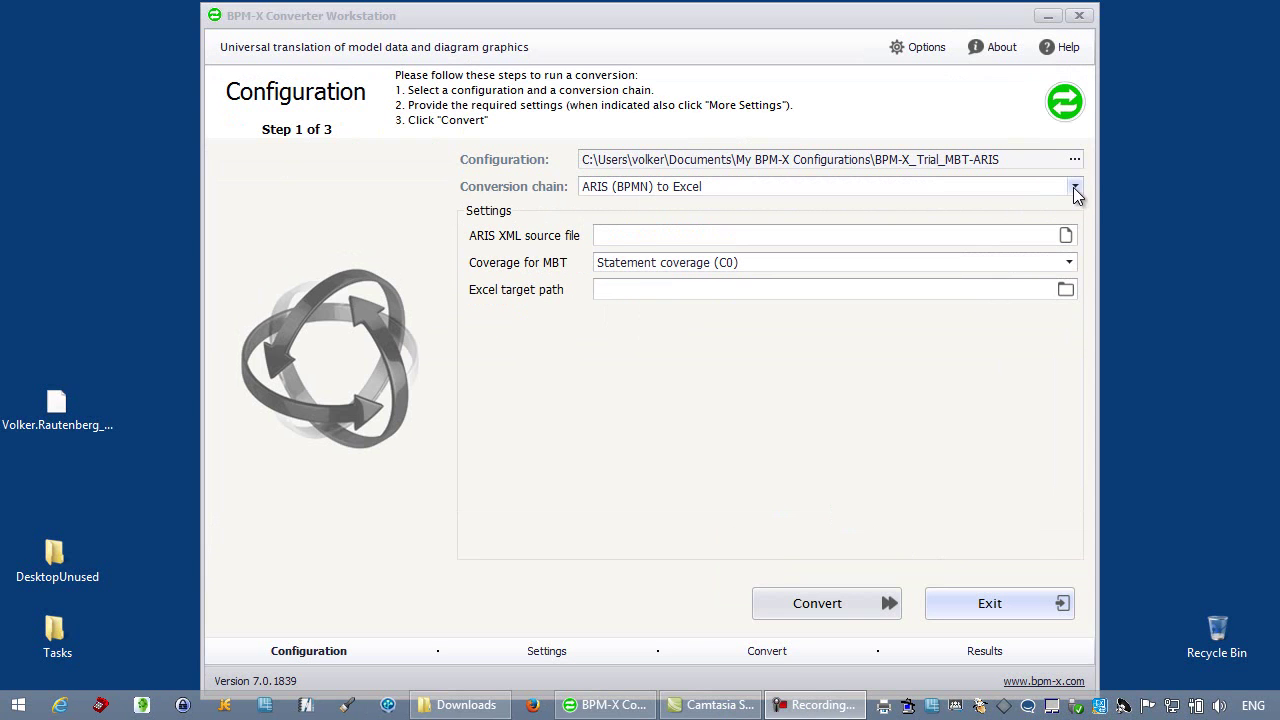
Choose the ARIS (BPMN) to HP ALM conversion chain and check its XML source file, with Statement coverage (C0) as coverage
left_click(1075, 190)
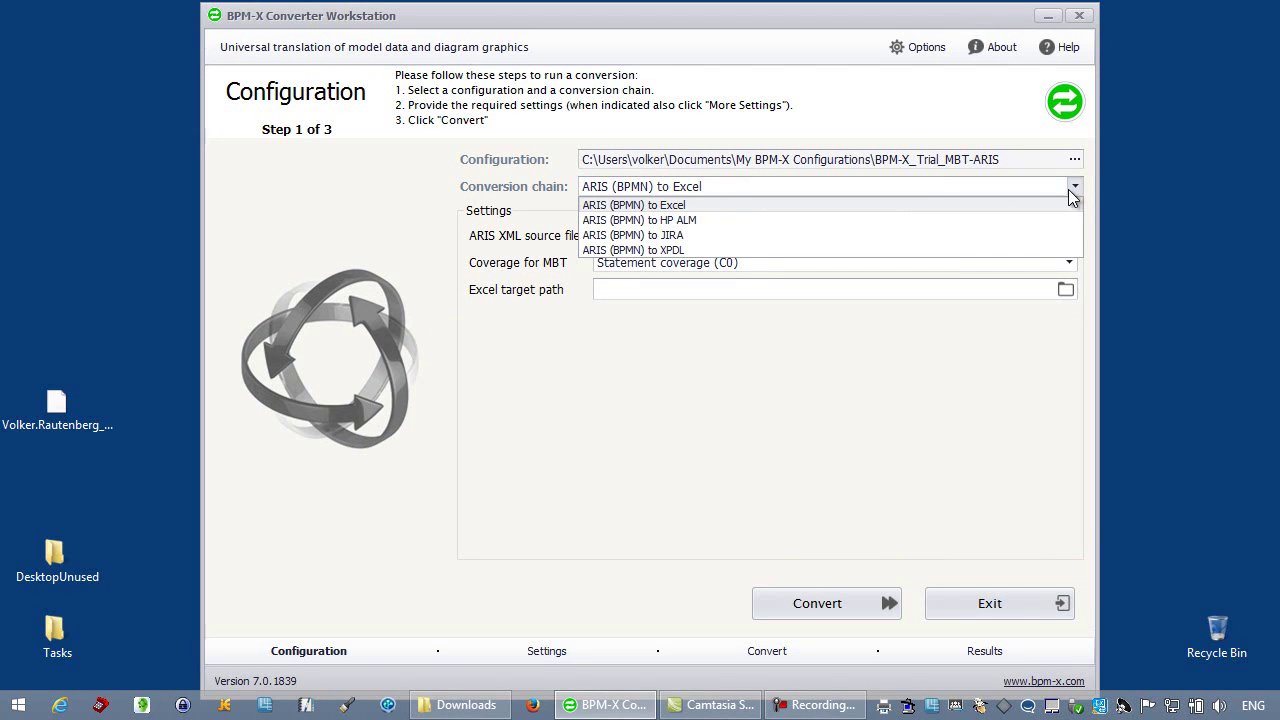
left_click(1014, 218)
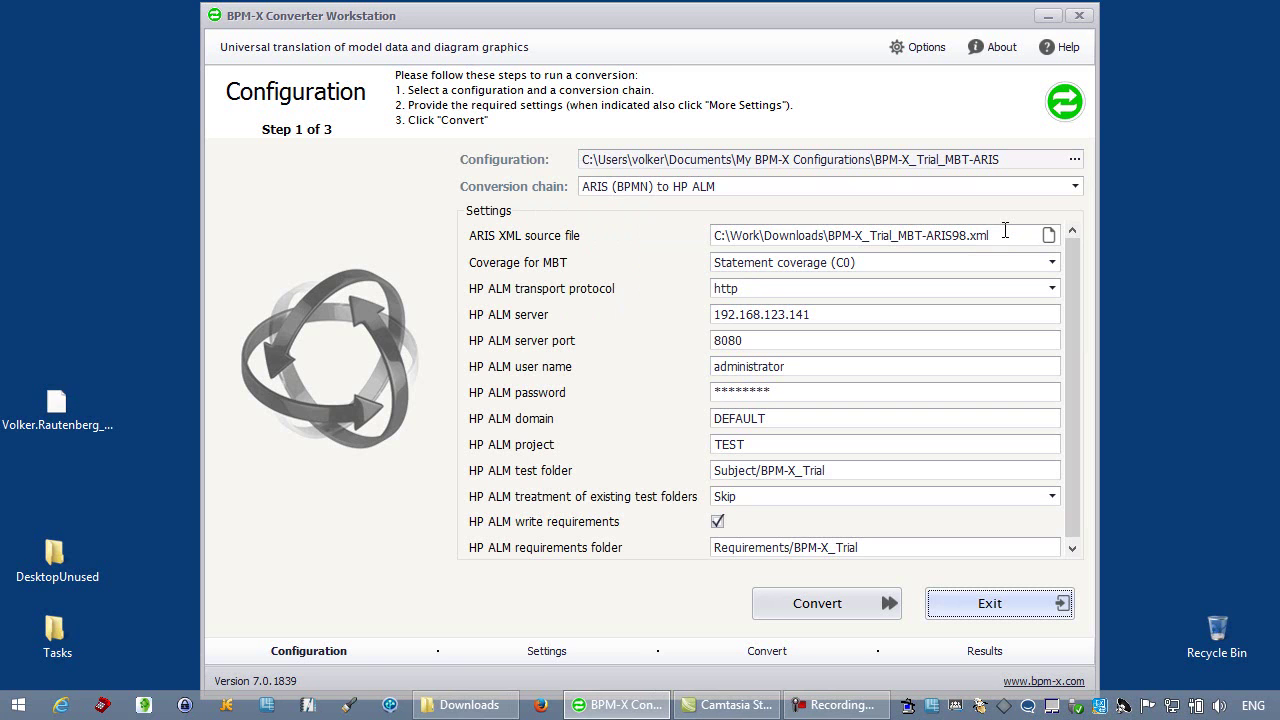
left_click_drag(1005, 231, 697, 237)
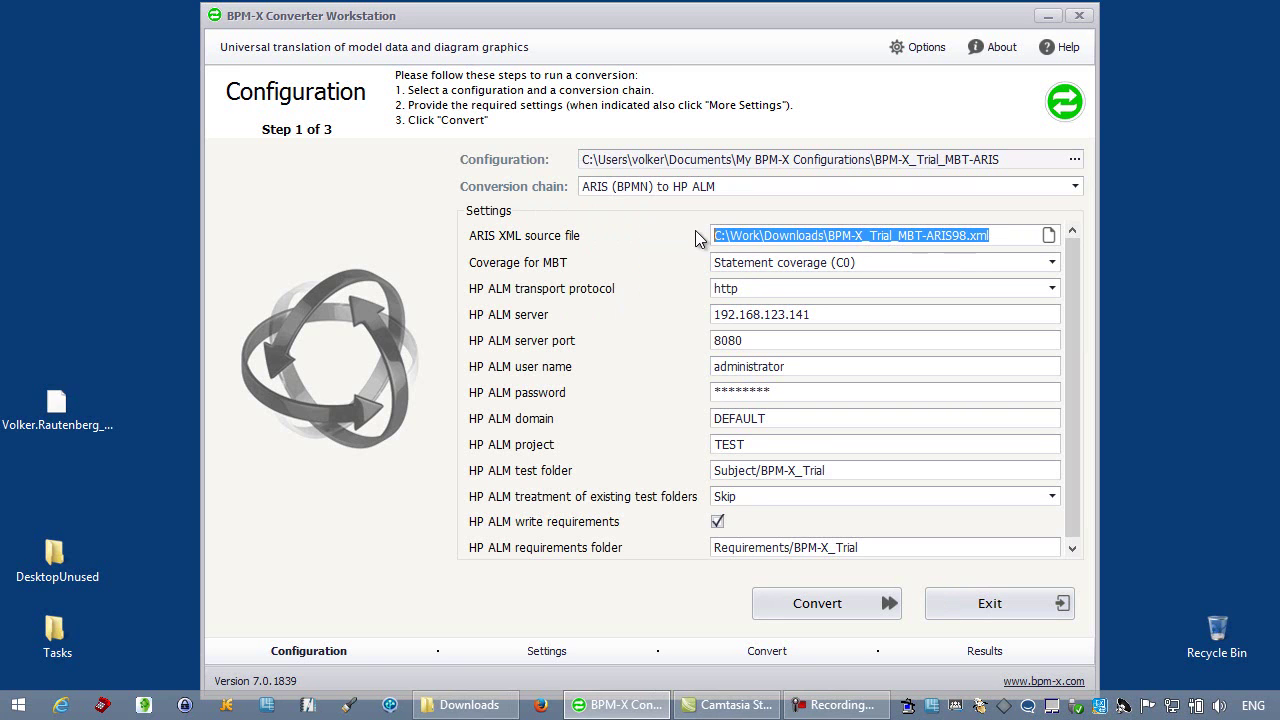
left_click(845, 262)
left_click(834, 282)
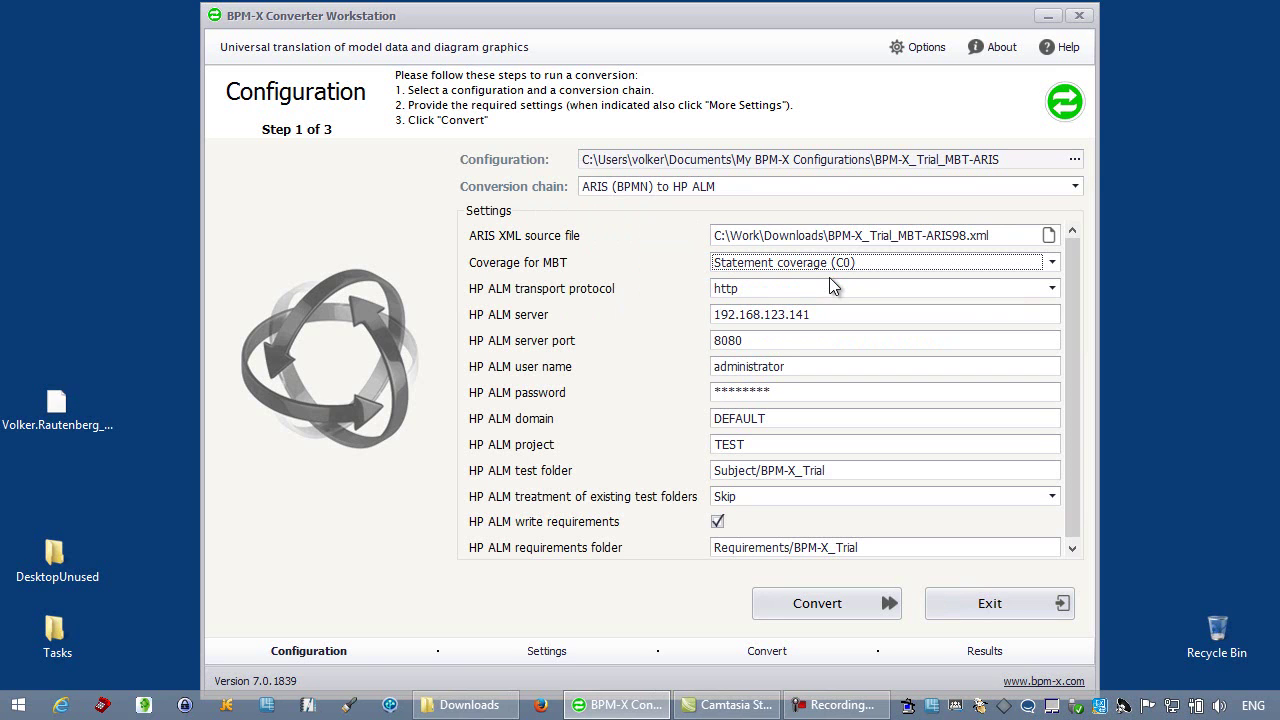
Check the HP ALM connection, domain, project, test folder and requirements folder settings, and run the conversion
left_click(829, 287)
left_click(829, 287)
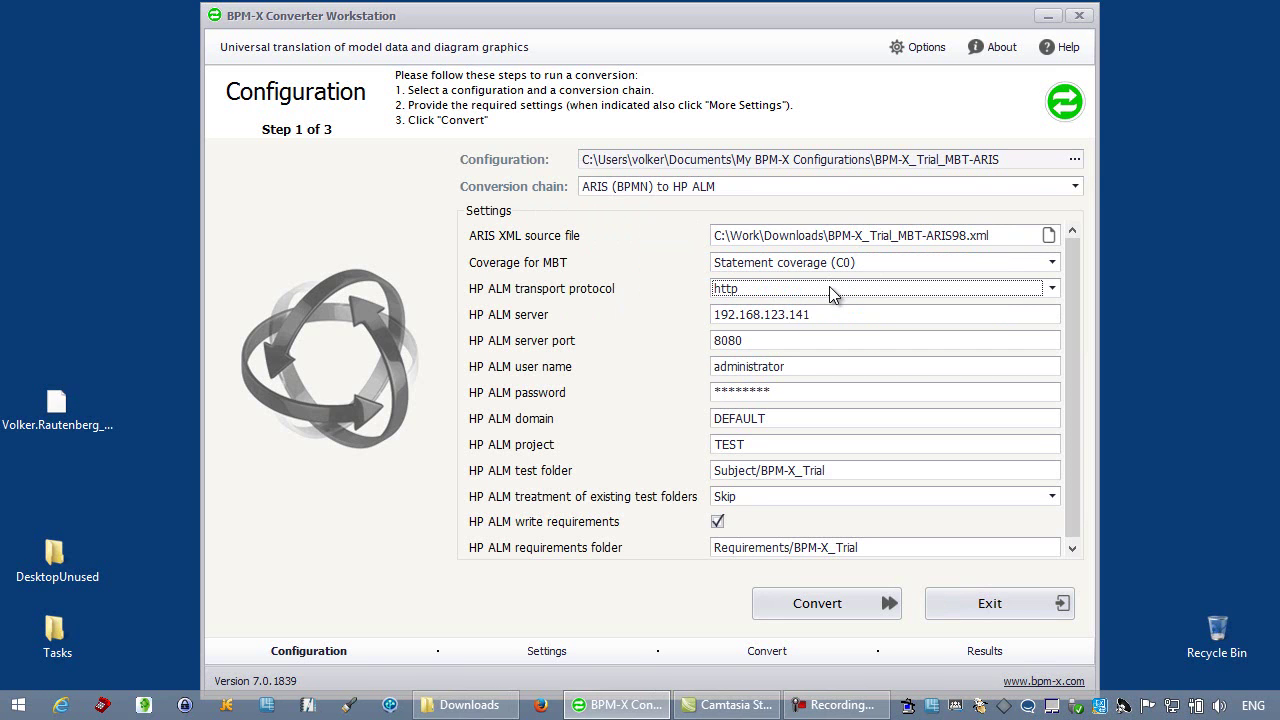
key("Tab")
key("Tab")
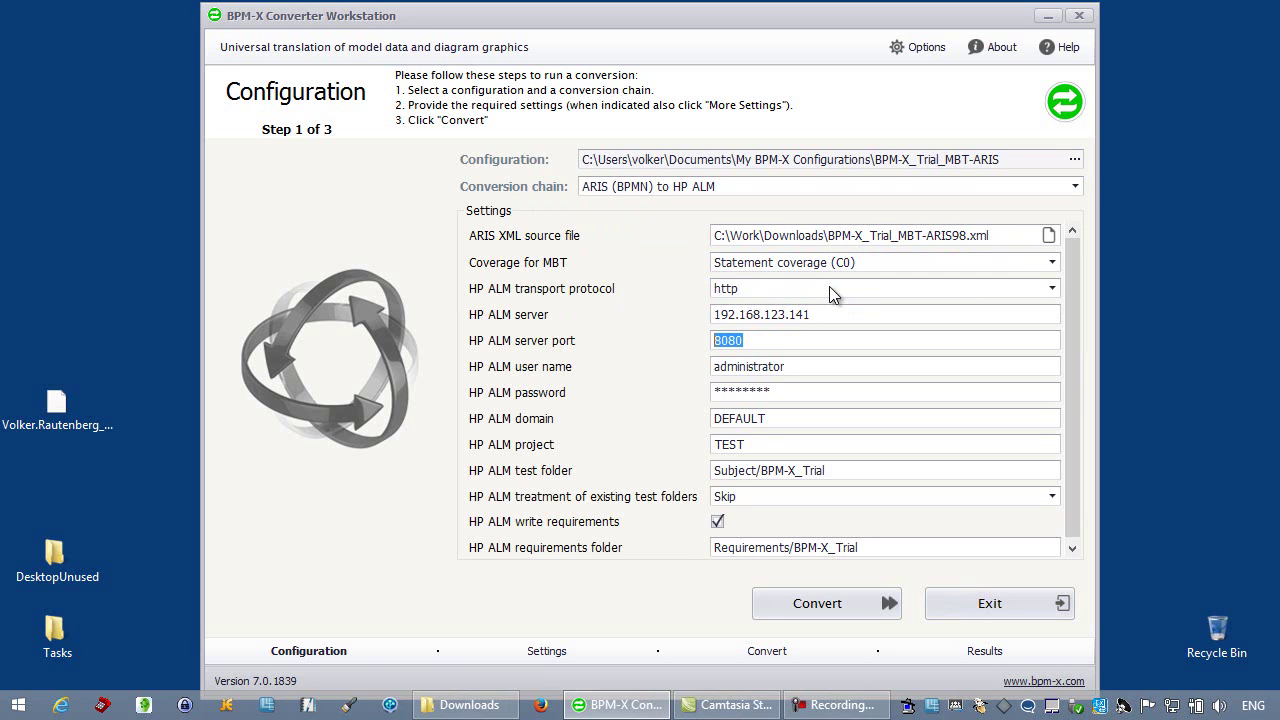
key("Tab")
key("Tab")
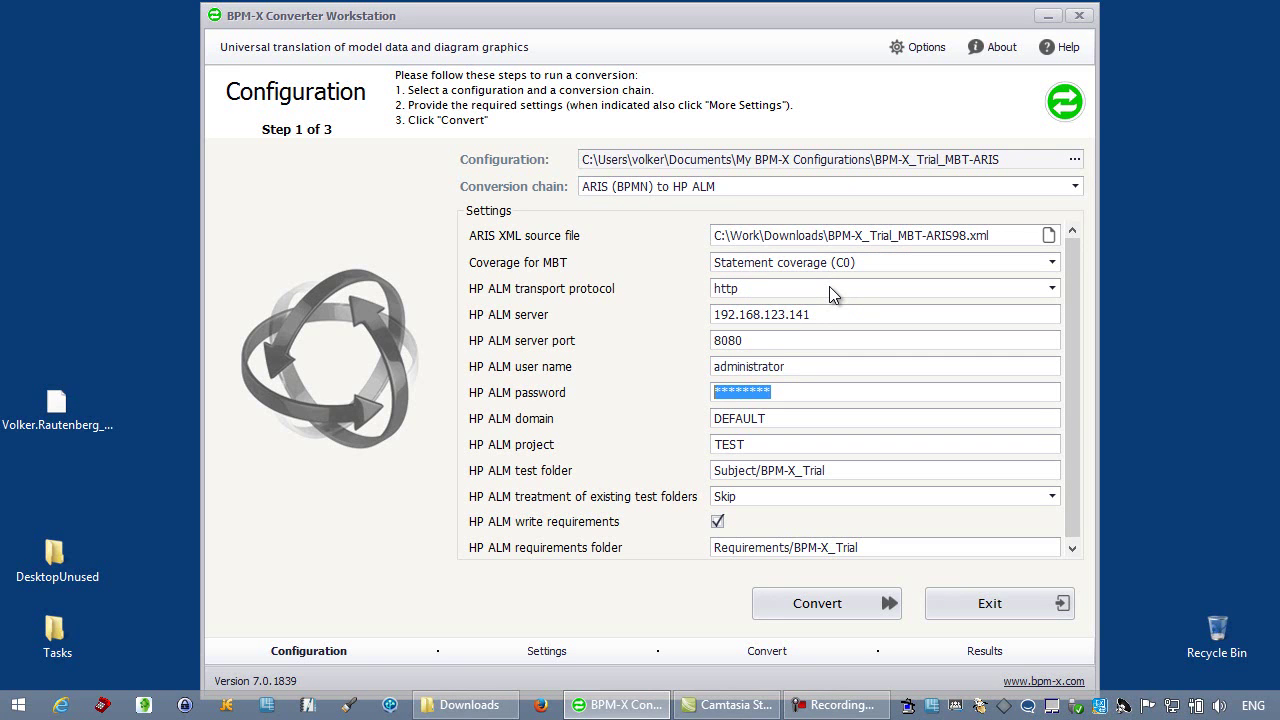
key("Tab")
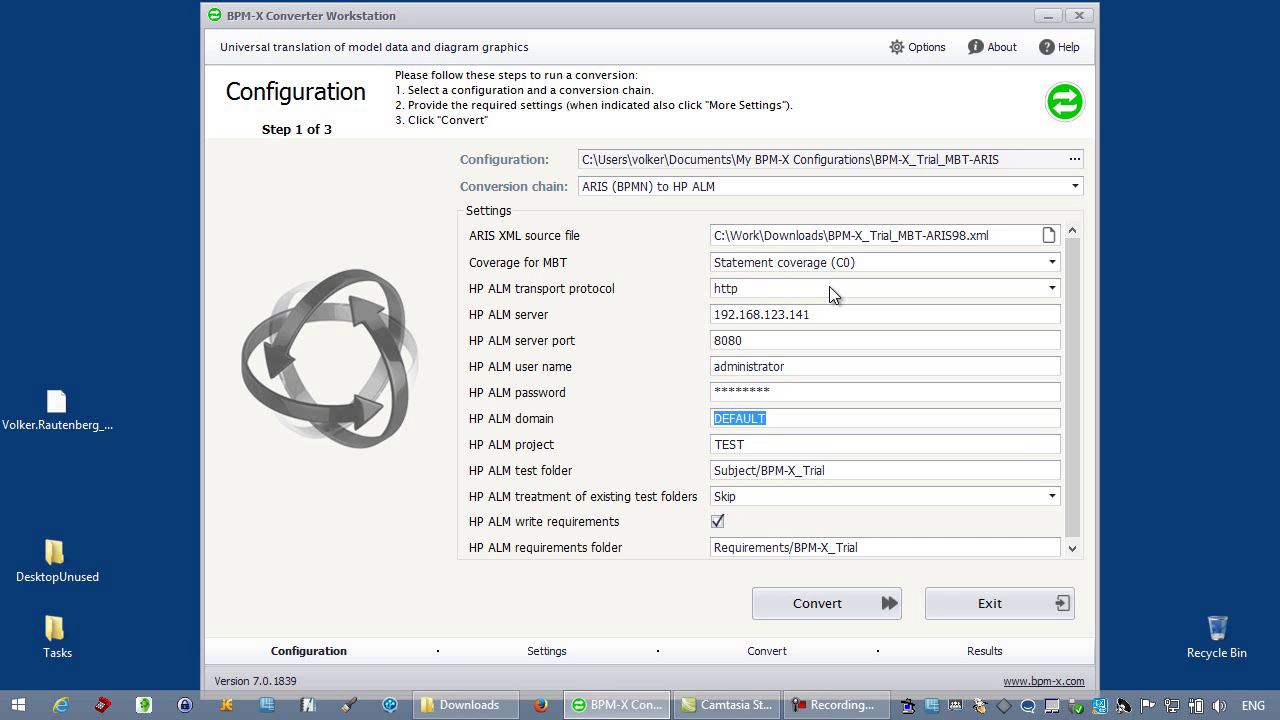
key("Tab")
key("Tab")
key("Tab")
key("Tab")
key("Tab")
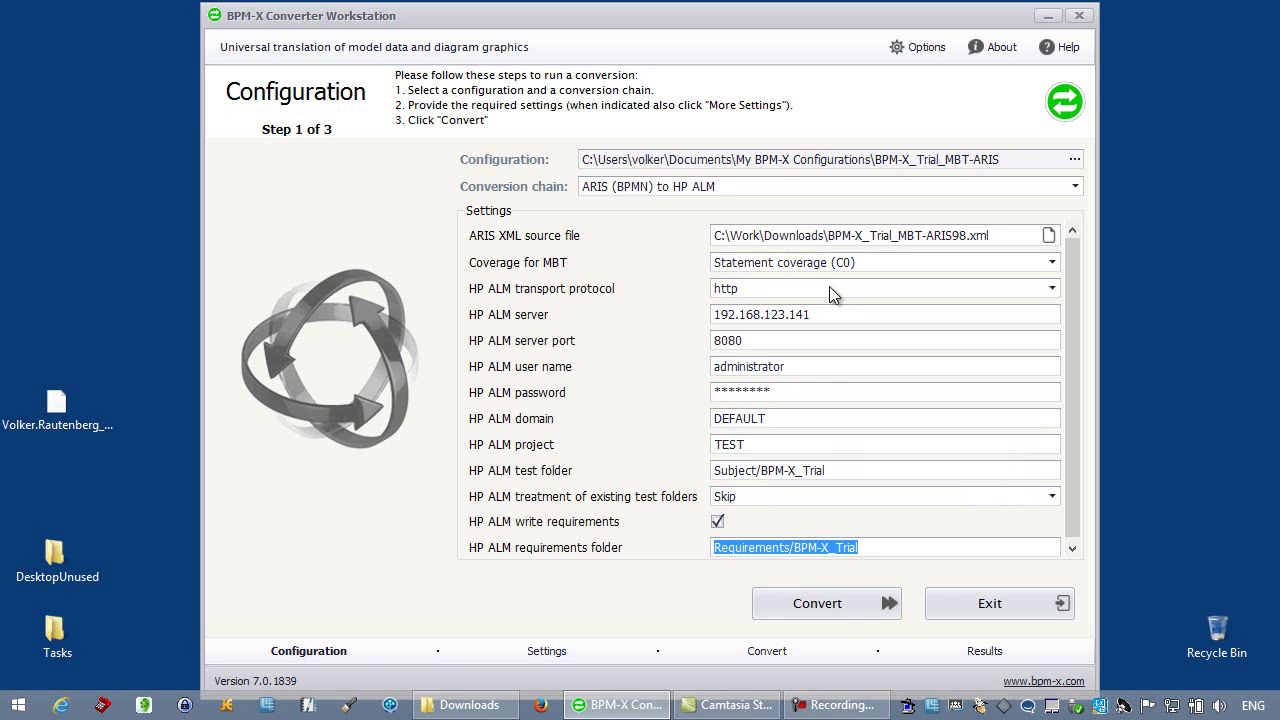
left_click(845, 605)
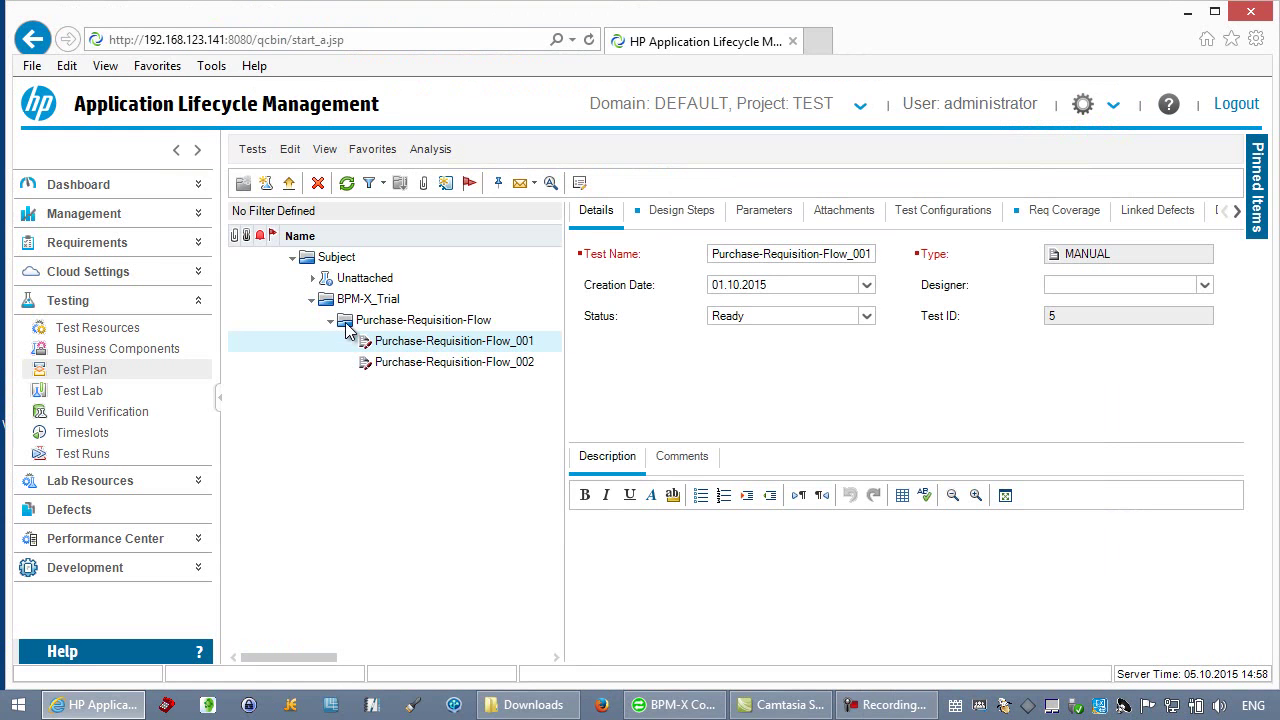
Examine the Purchase-Requisition-Flow test cases in the HP ALM test plan, including their design steps
left_click(349, 327)
left_click(372, 345)
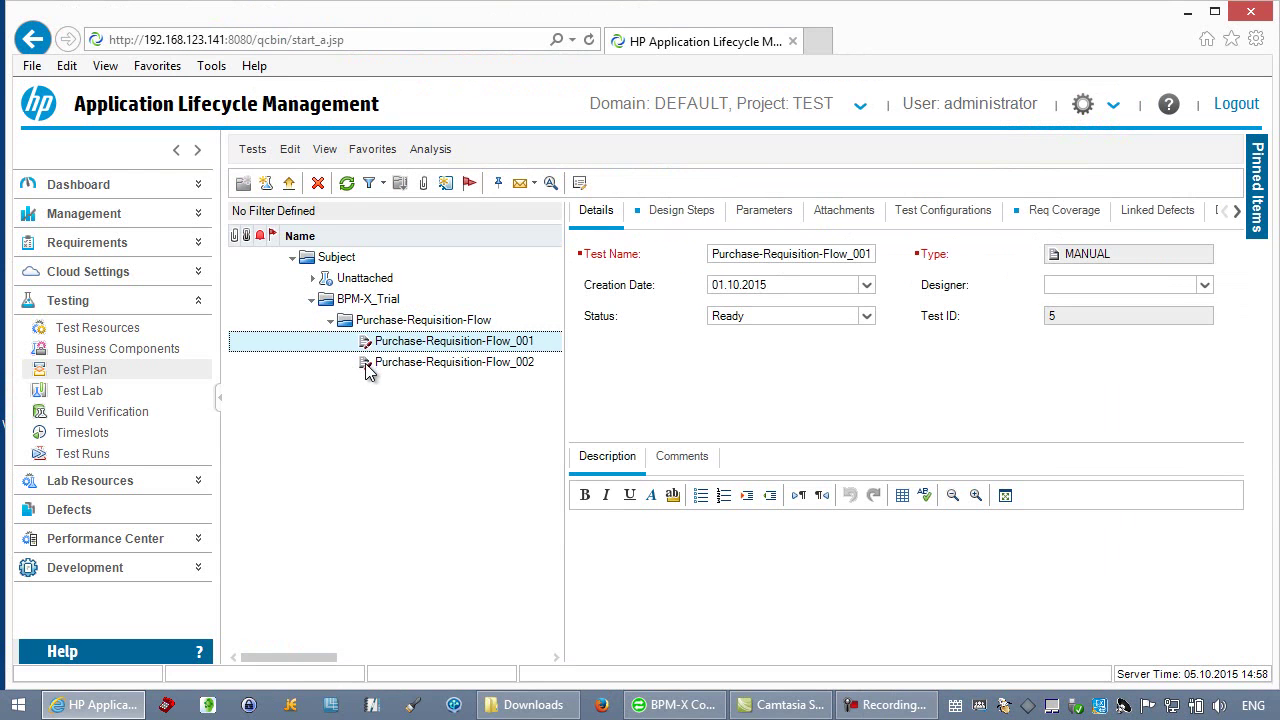
left_click(369, 366)
left_click(366, 350)
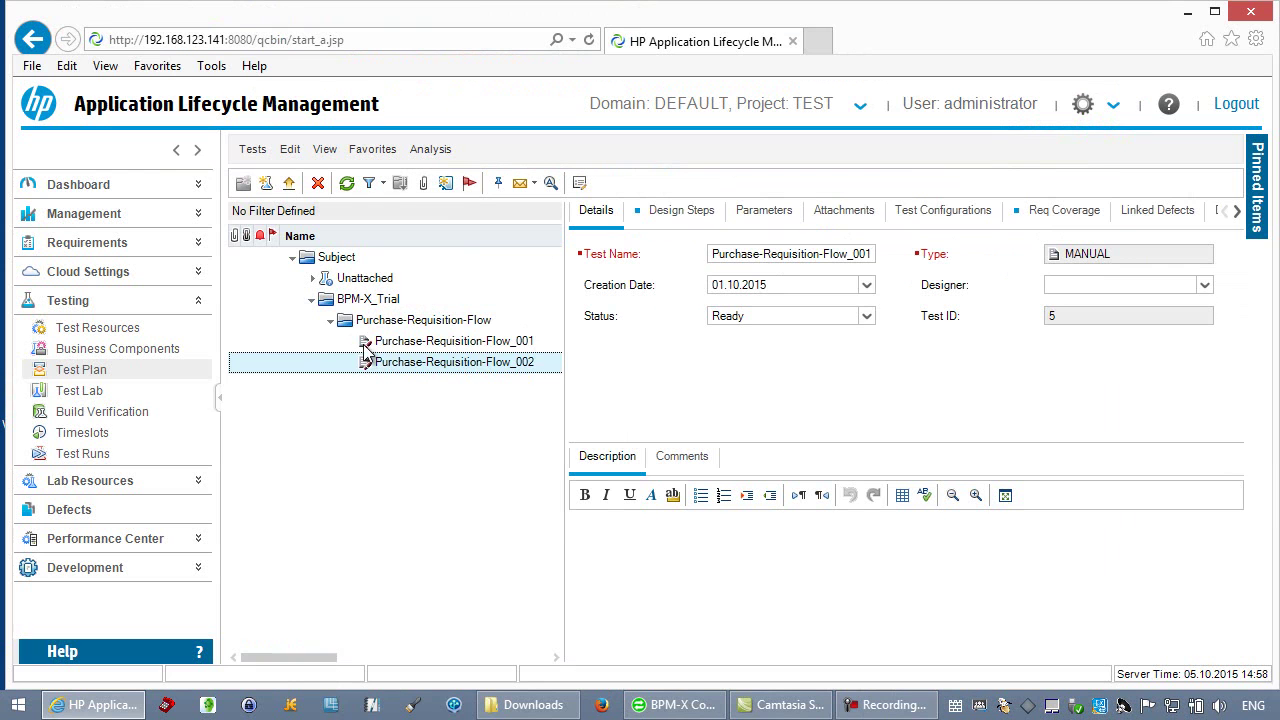
left_click(665, 215)
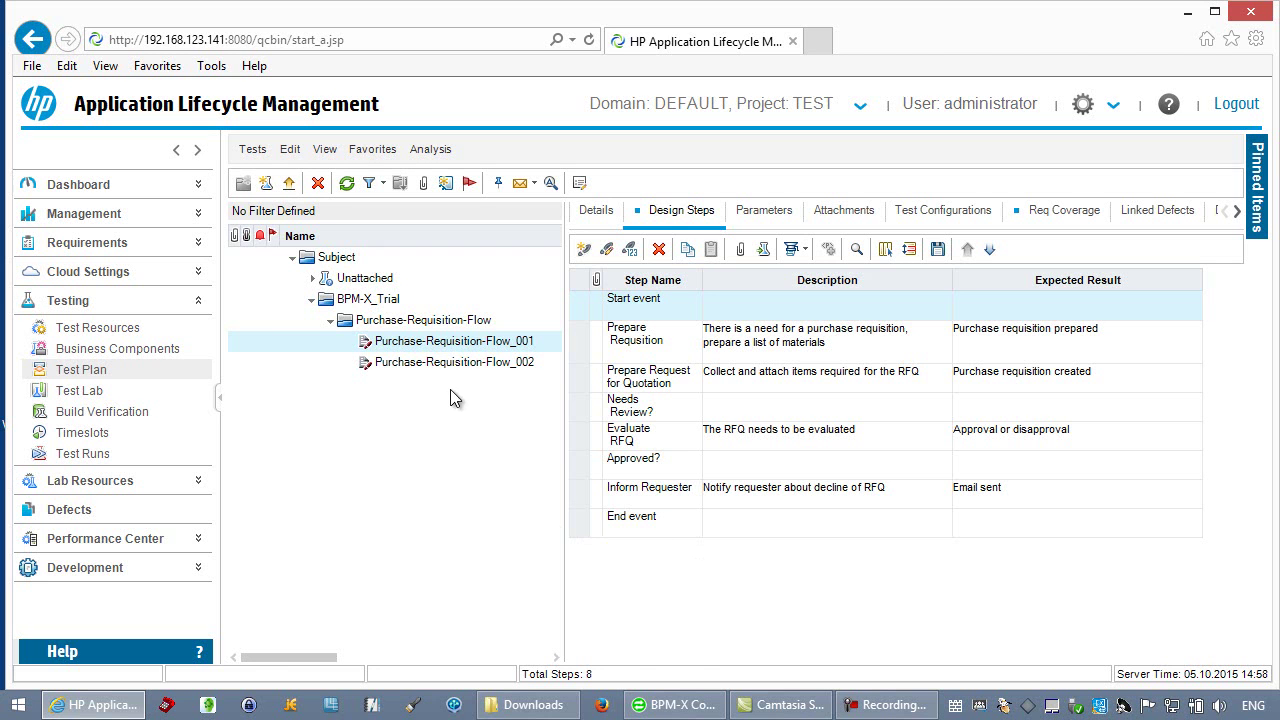
left_click(440, 363)
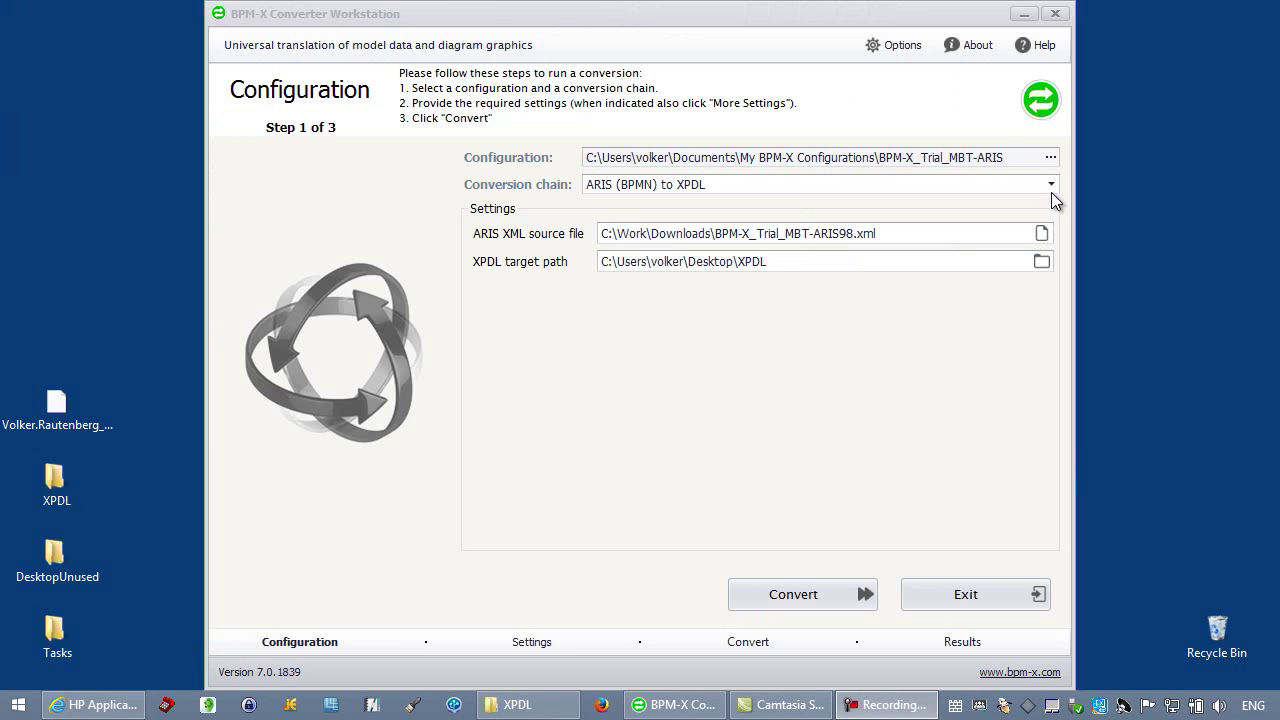
Convert the ARIS XML file with the ARIS (BPMN) to XPDL chain into the XPDL folder on the desktop
left_click(1051, 184)
left_click(691, 245)
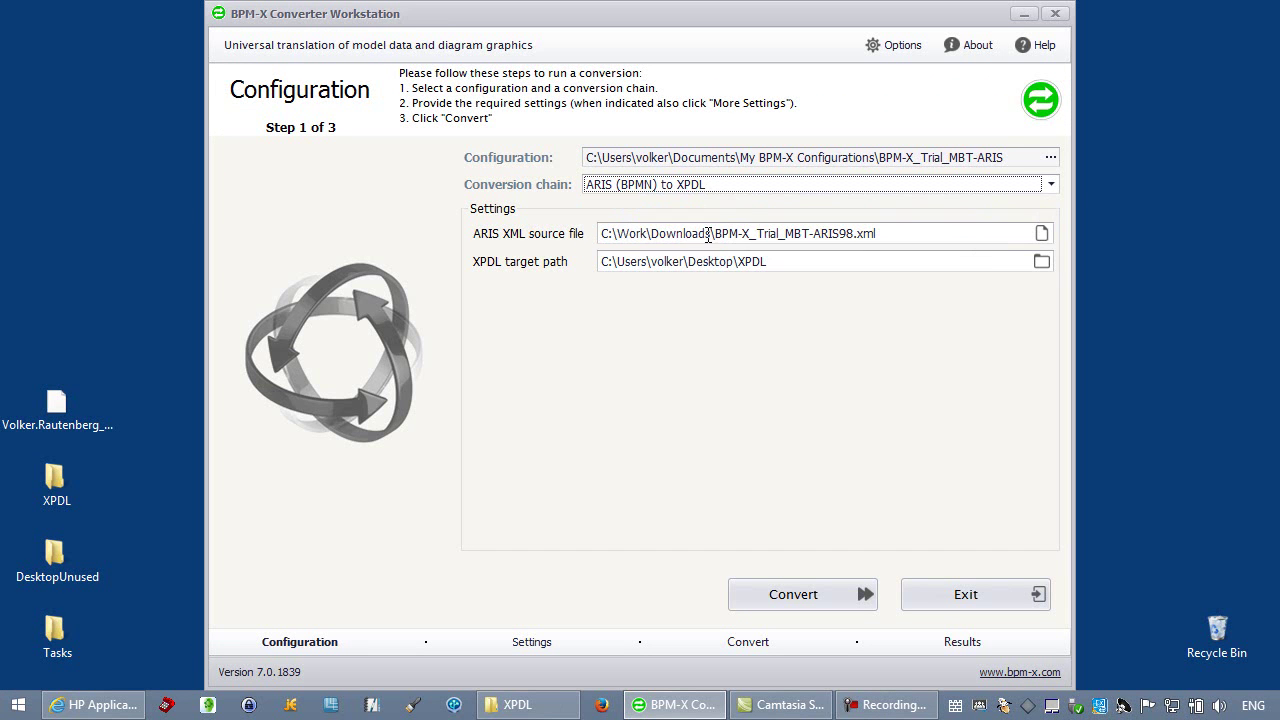
left_click_drag(880, 234, 587, 233)
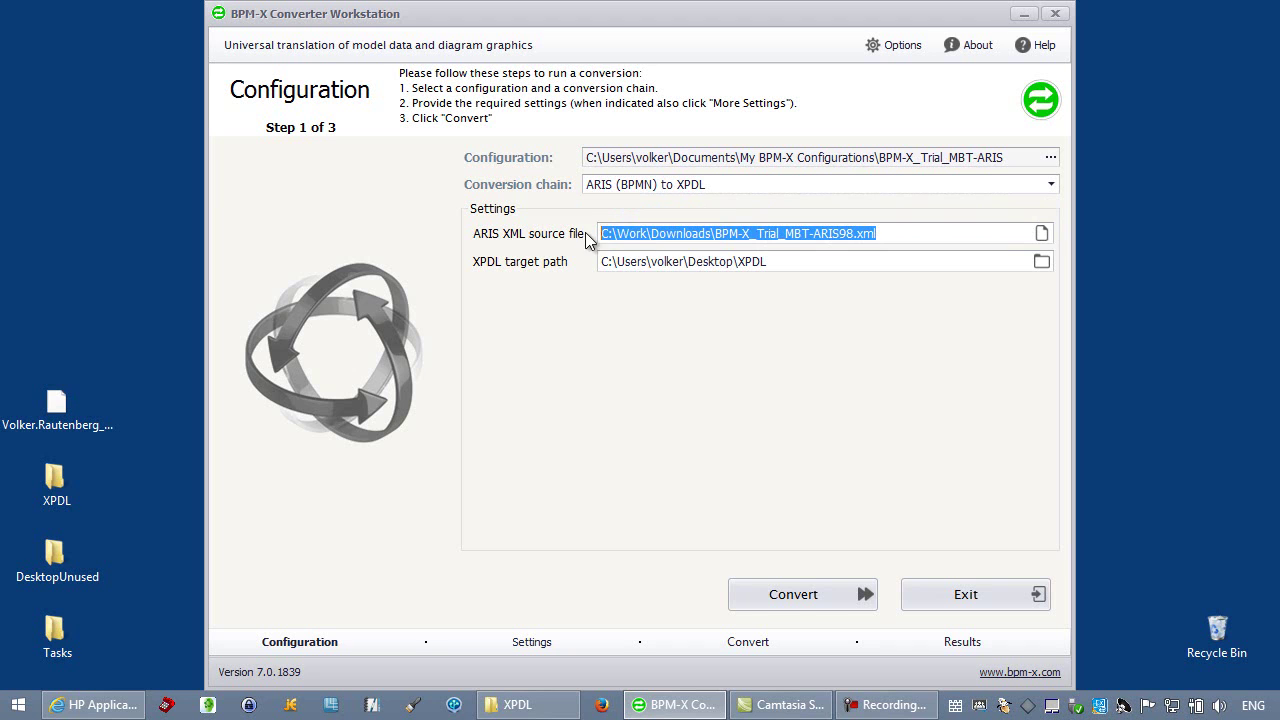
left_click_drag(773, 266, 586, 252)
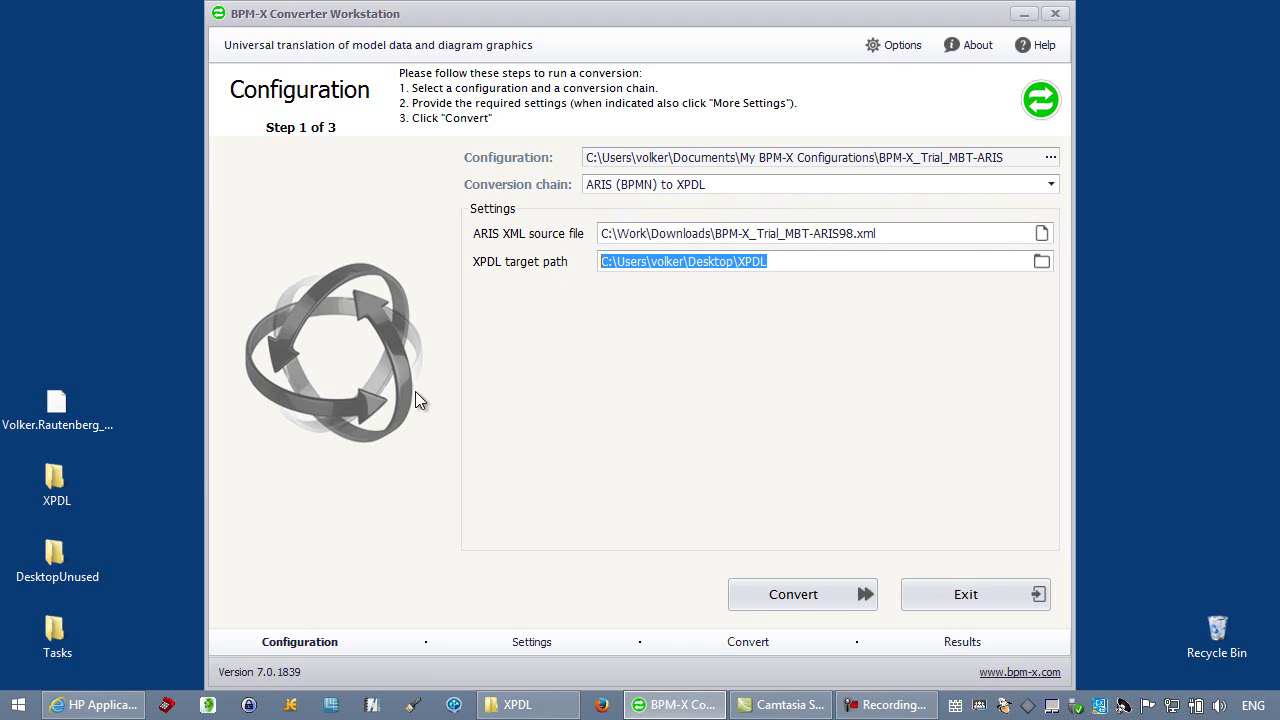
left_click(62, 480)
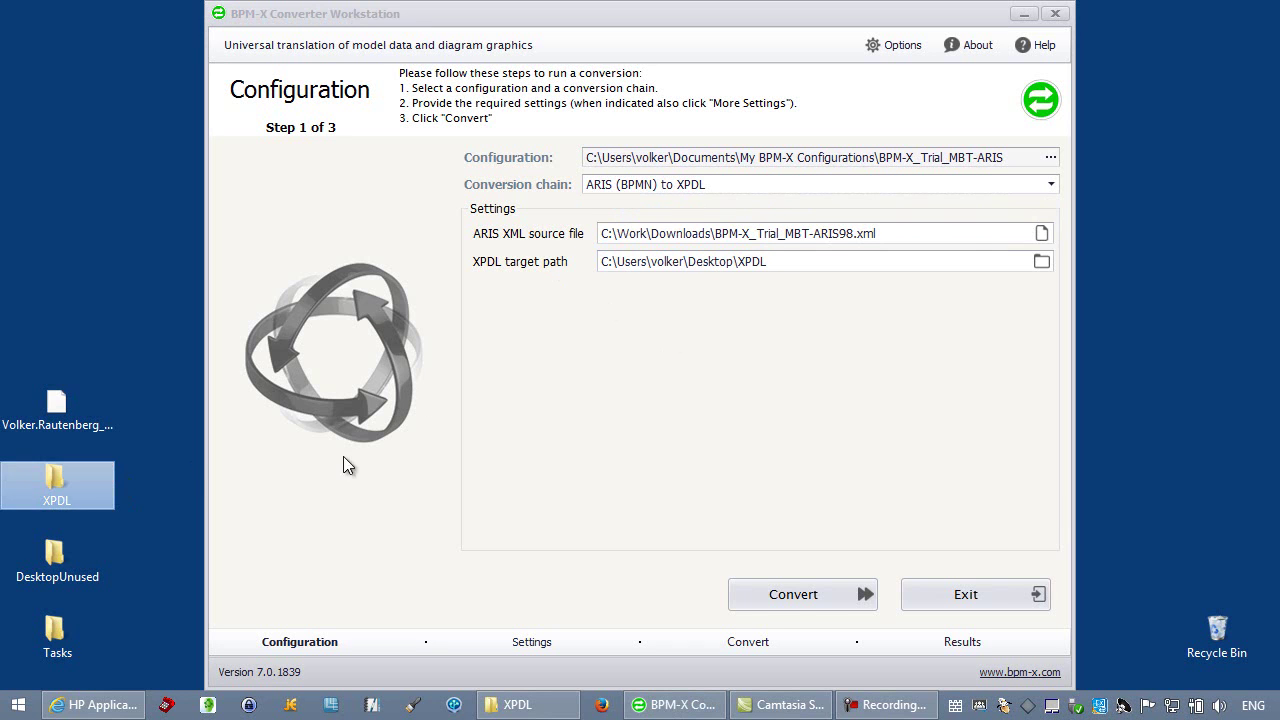
left_click(660, 378)
left_click(820, 601)
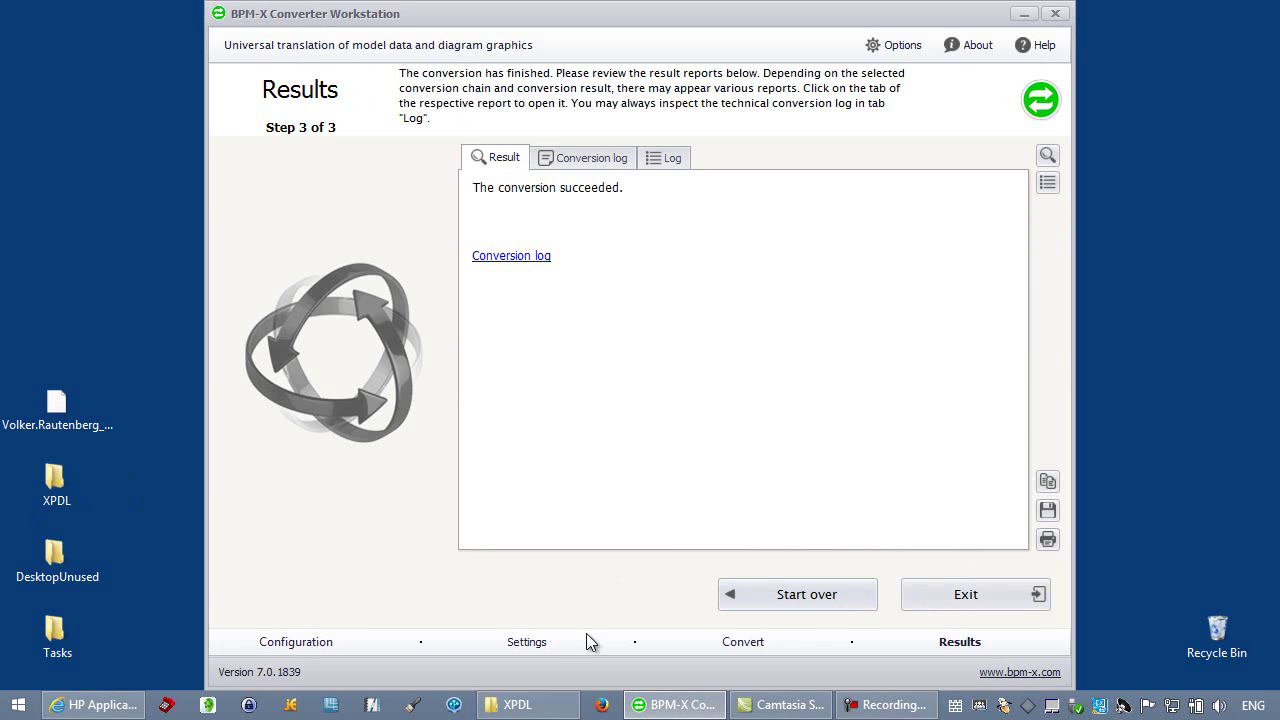
Open the Main group subfolder of the XPDL output folder and locate the generated model file
left_click(517, 705)
left_click(666, 390)
double_click(666, 388)
left_click(673, 405)
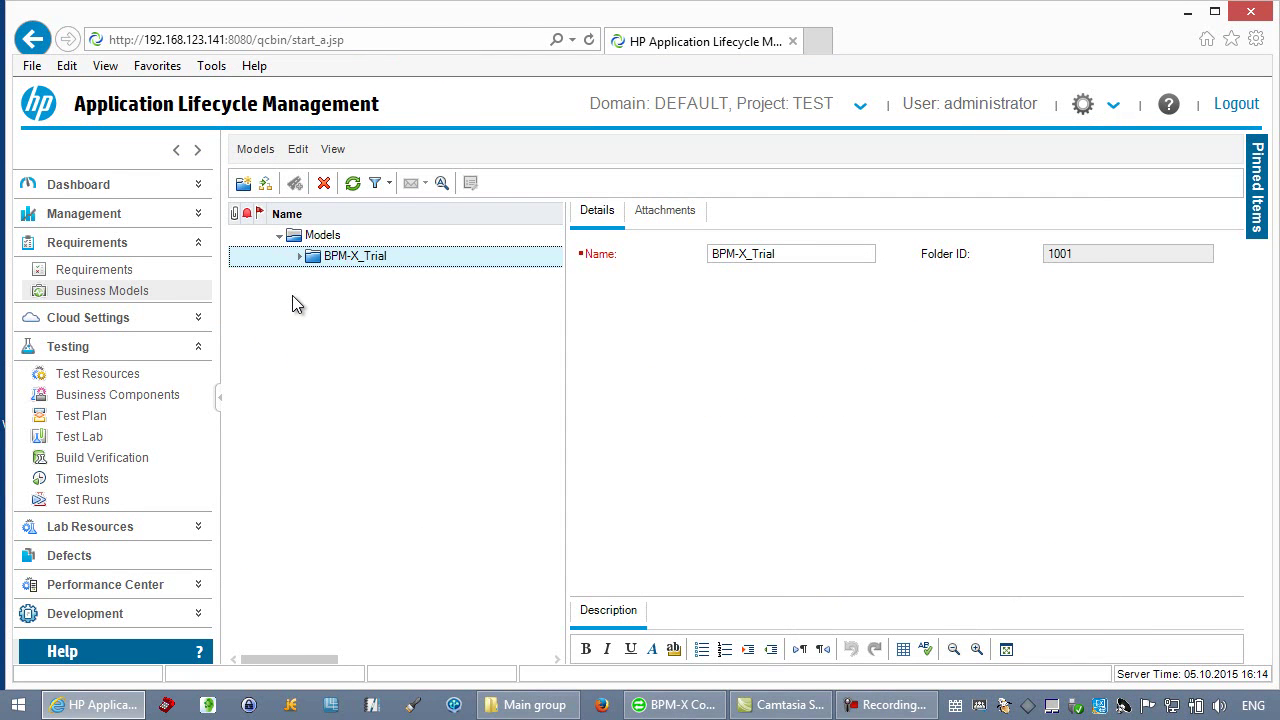
Import Purchase-Requisition-Flow.xpdl as a business model into the BPM-X_Trial folder in HP ALM
left_click(265, 183)
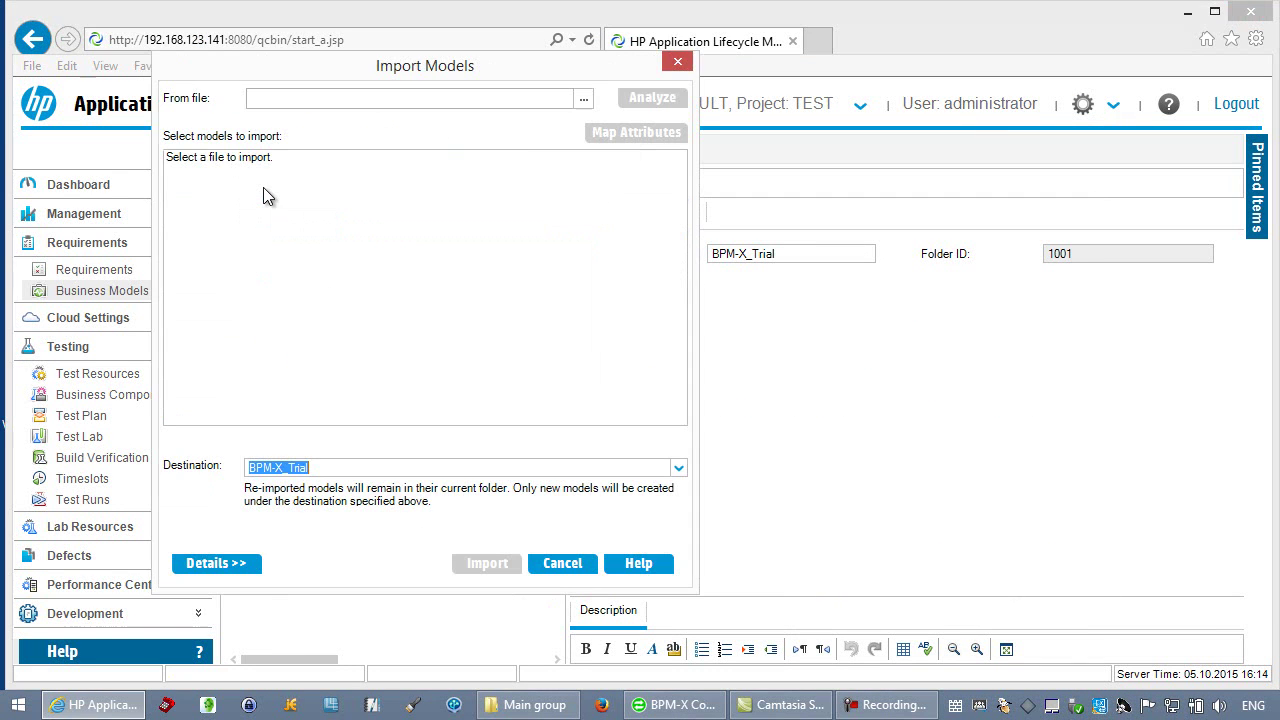
left_click(585, 100)
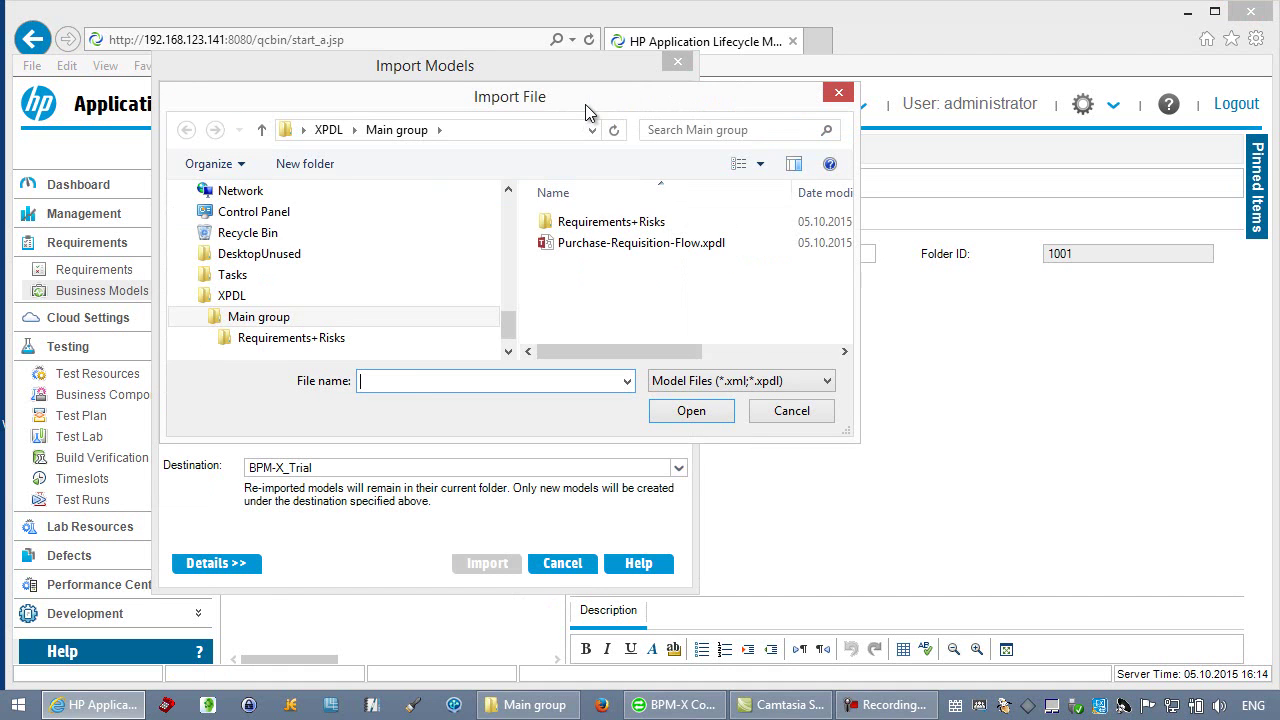
left_click(545, 245)
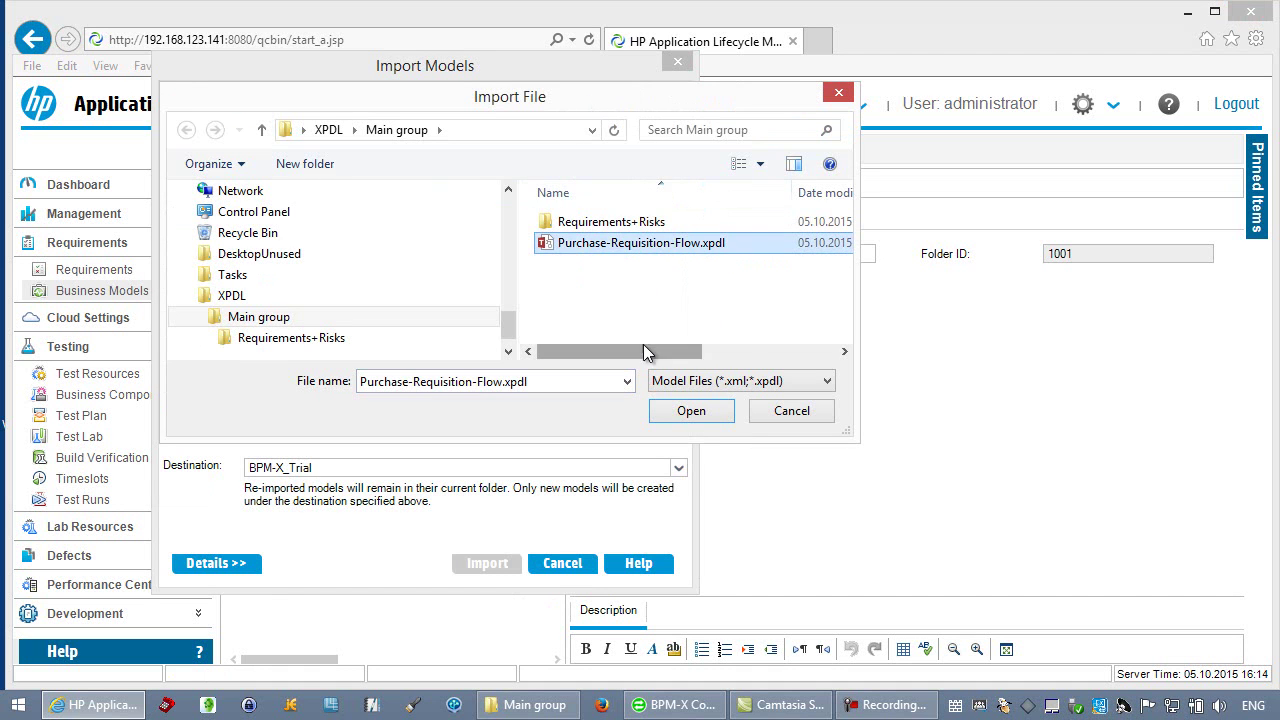
left_click(688, 410)
left_click(487, 563)
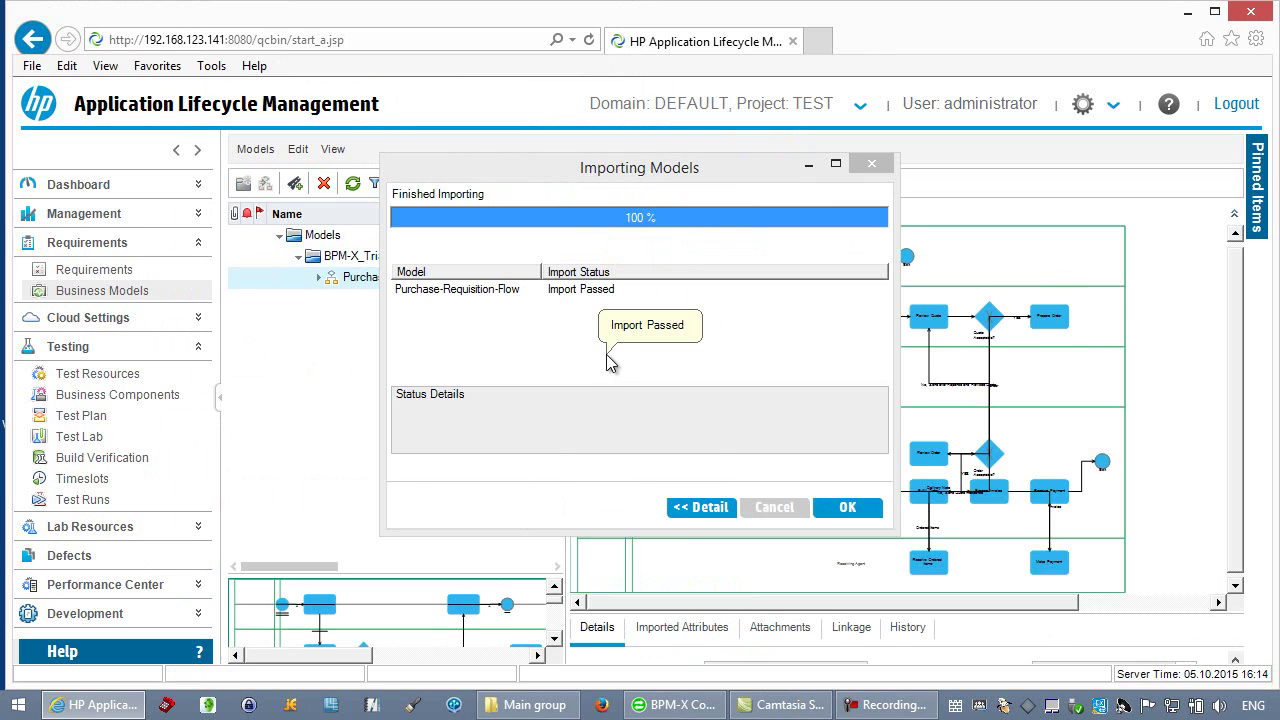
left_click(847, 508)
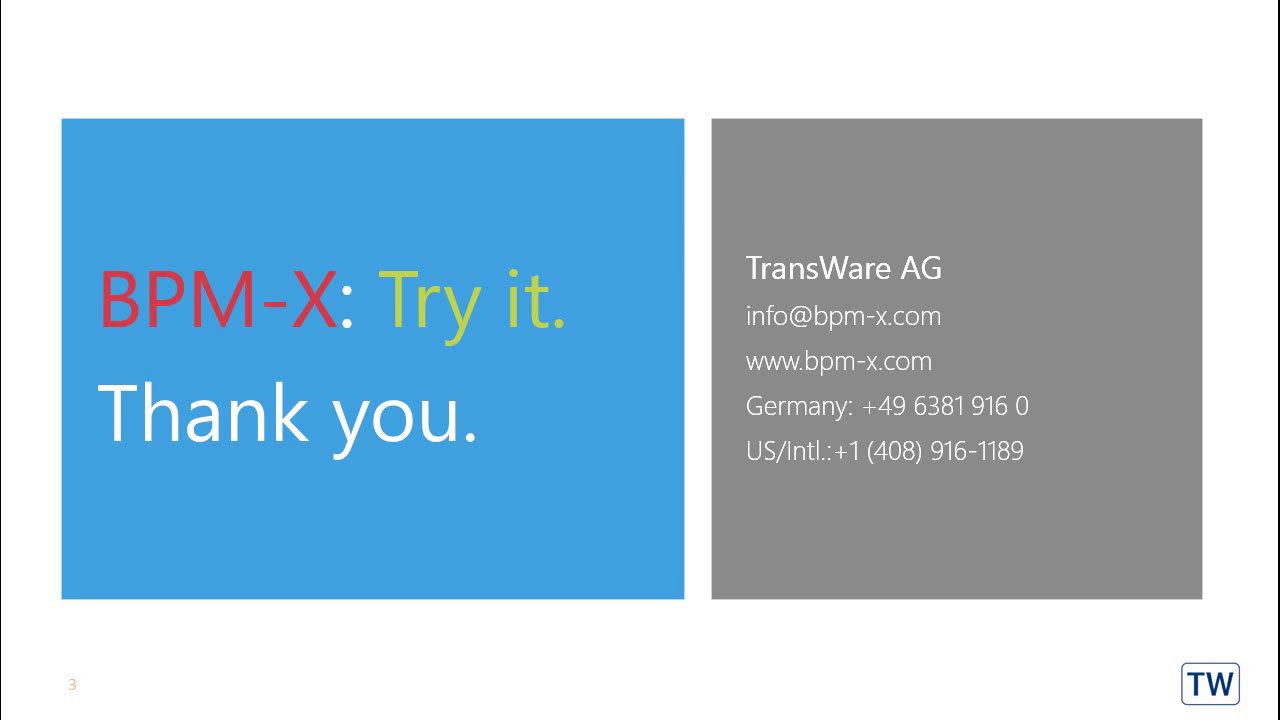